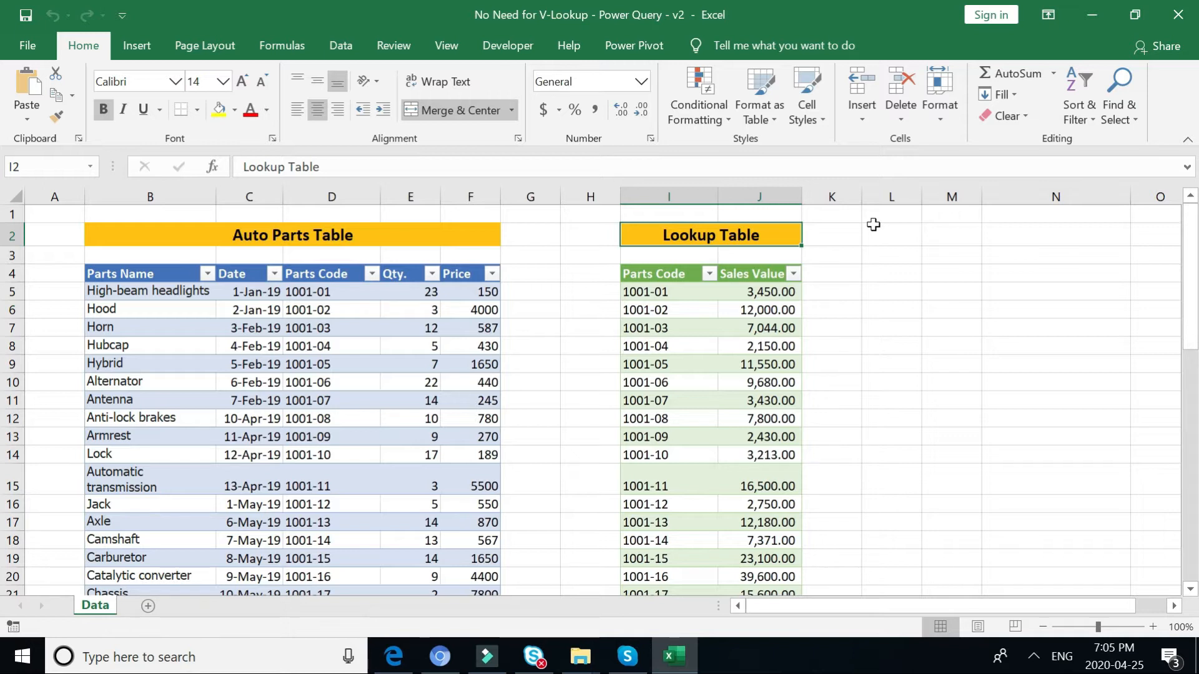
pyautogui.click(336, 233)
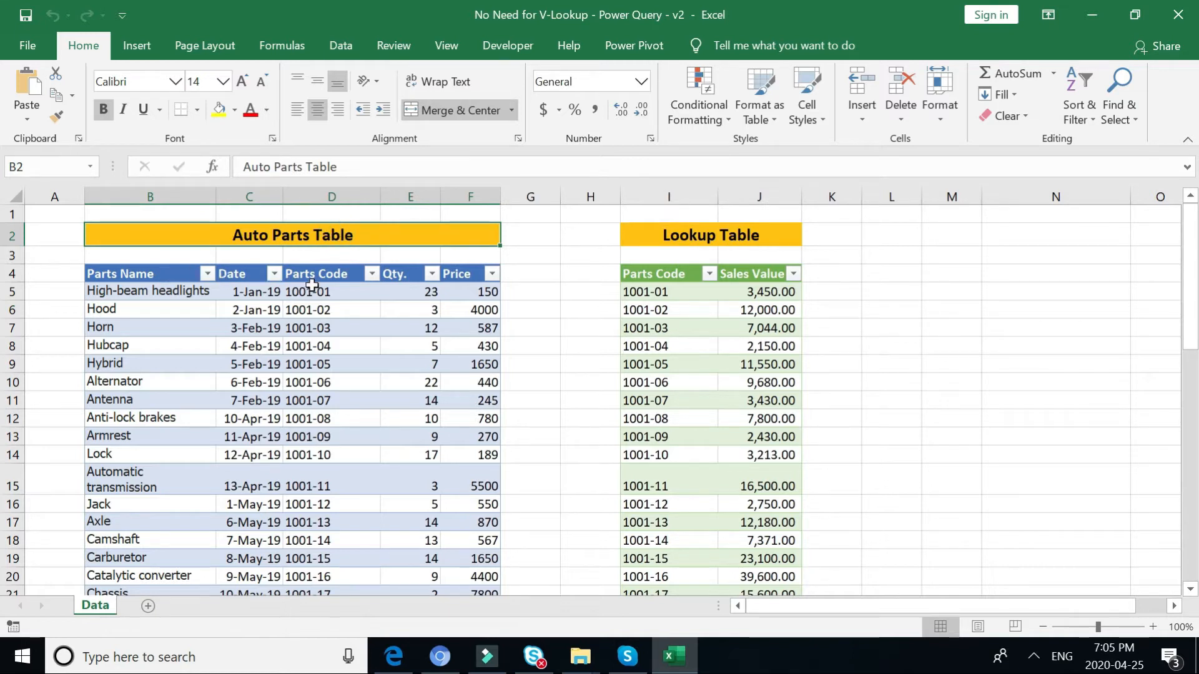
pyautogui.click(666, 244)
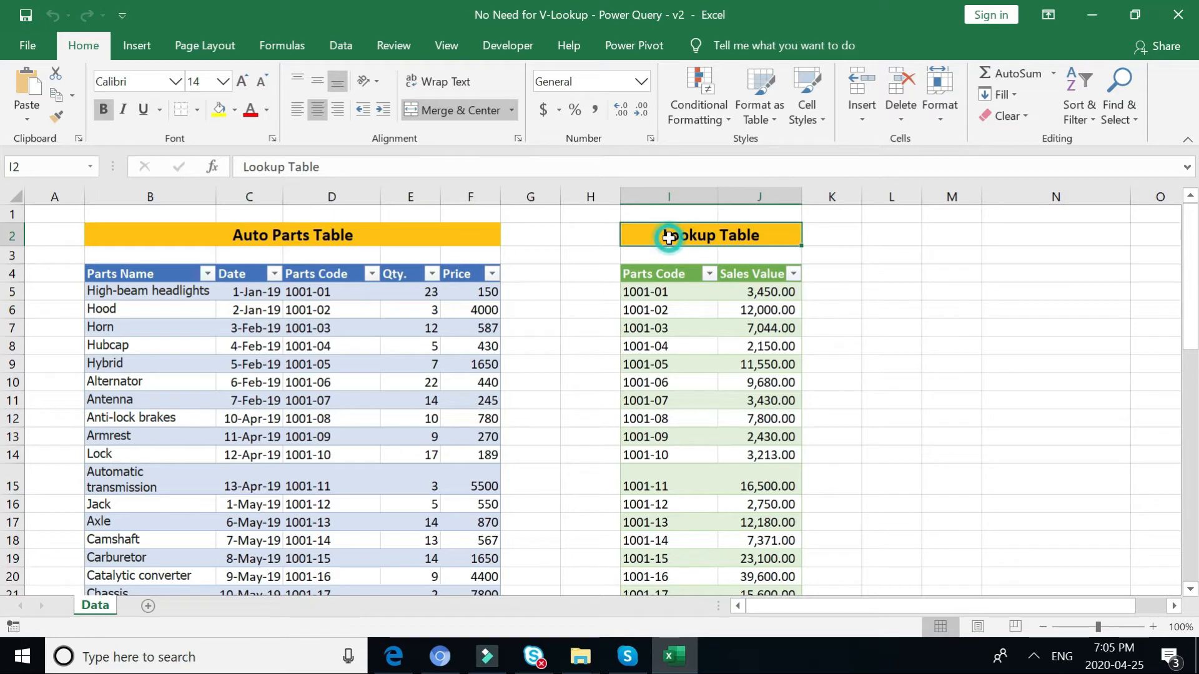
pyautogui.click(653, 275)
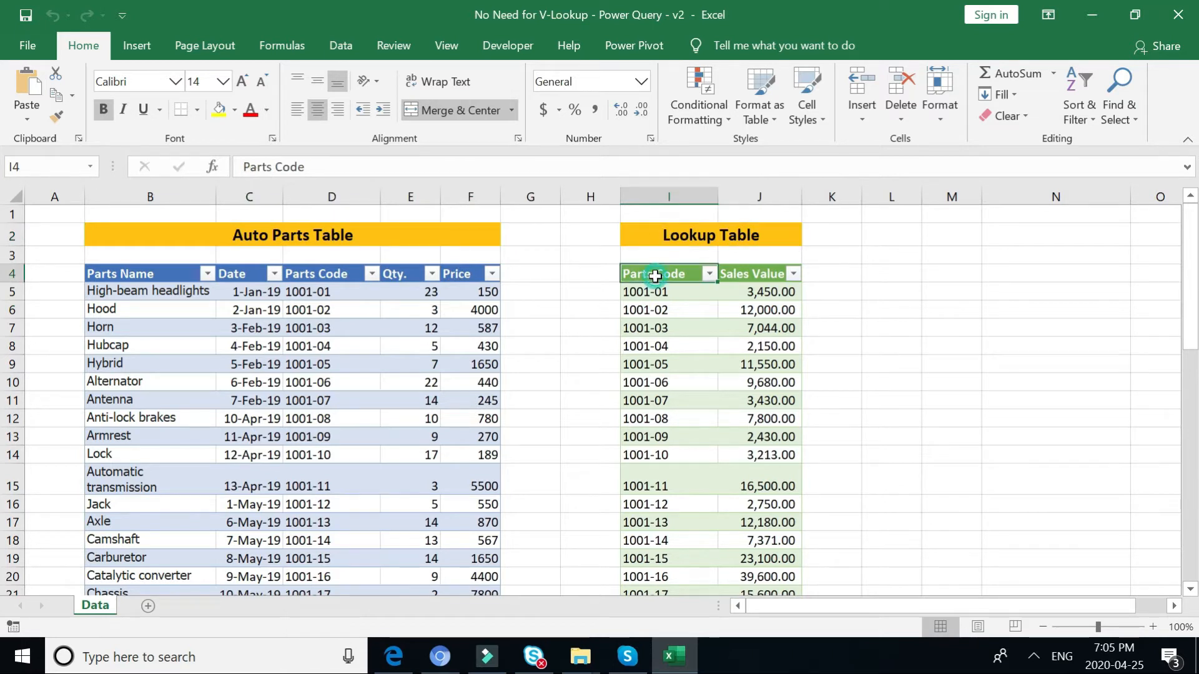
pyautogui.click(758, 275)
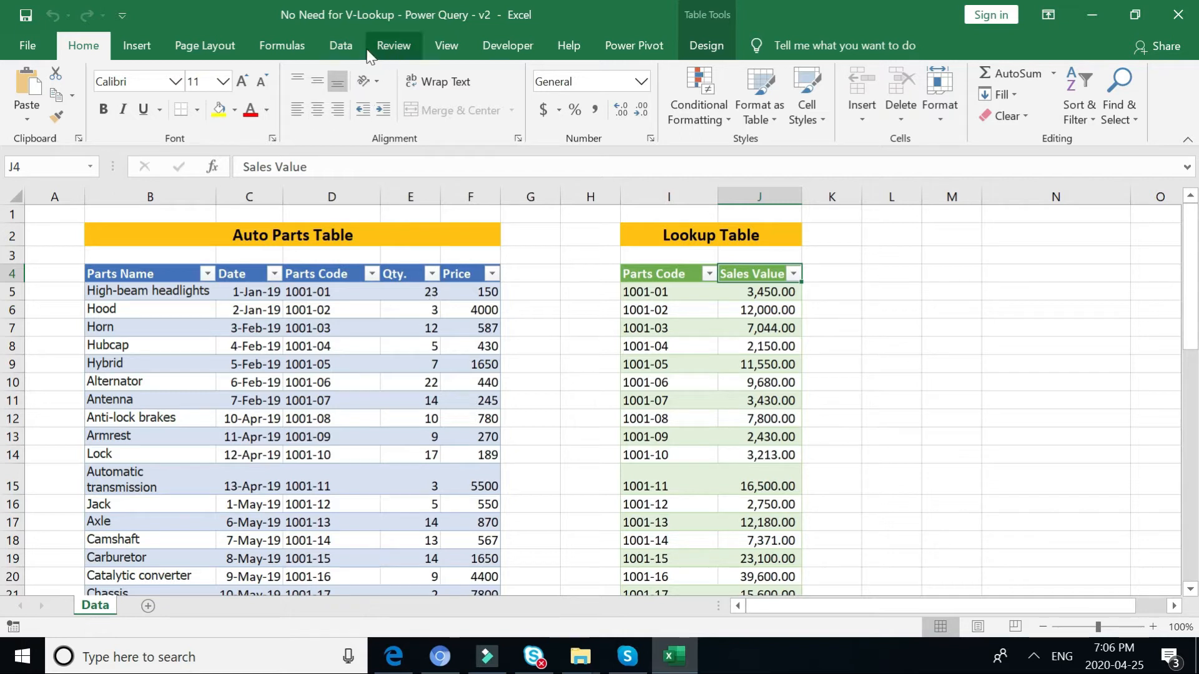
# Step: Create a new query from the Excel workbook "No Need for V-Lookup - Power Query - v2"
pyautogui.click(348, 44)
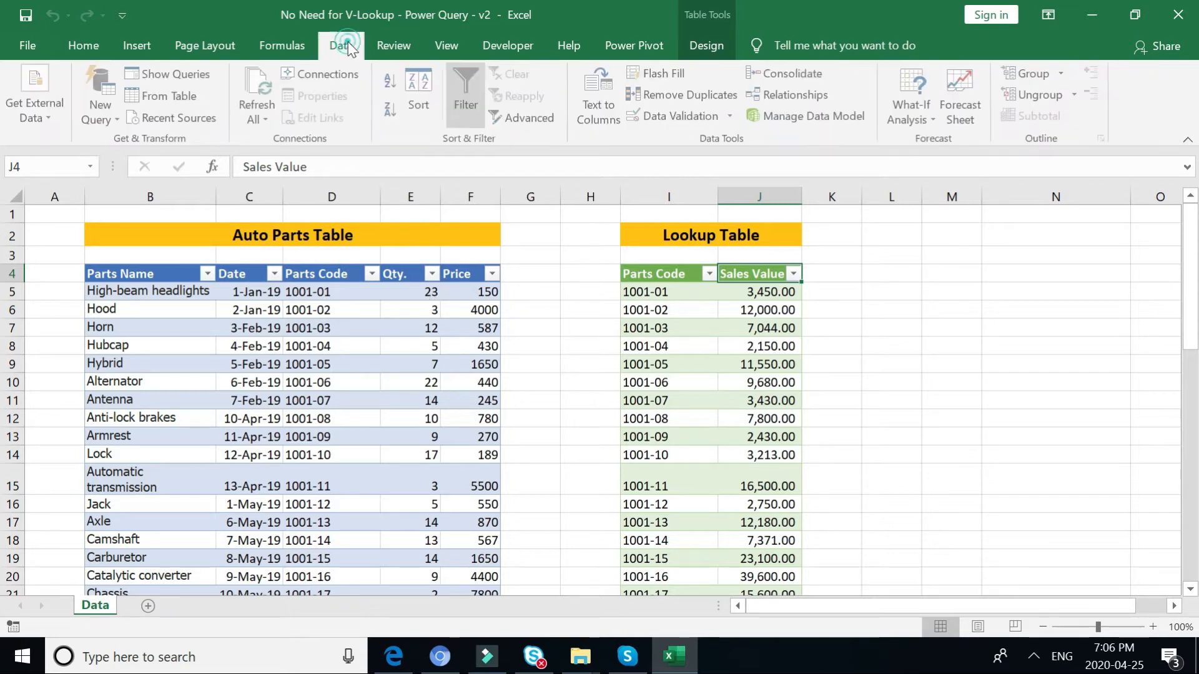
pyautogui.click(103, 106)
pyautogui.moveTo(198, 169)
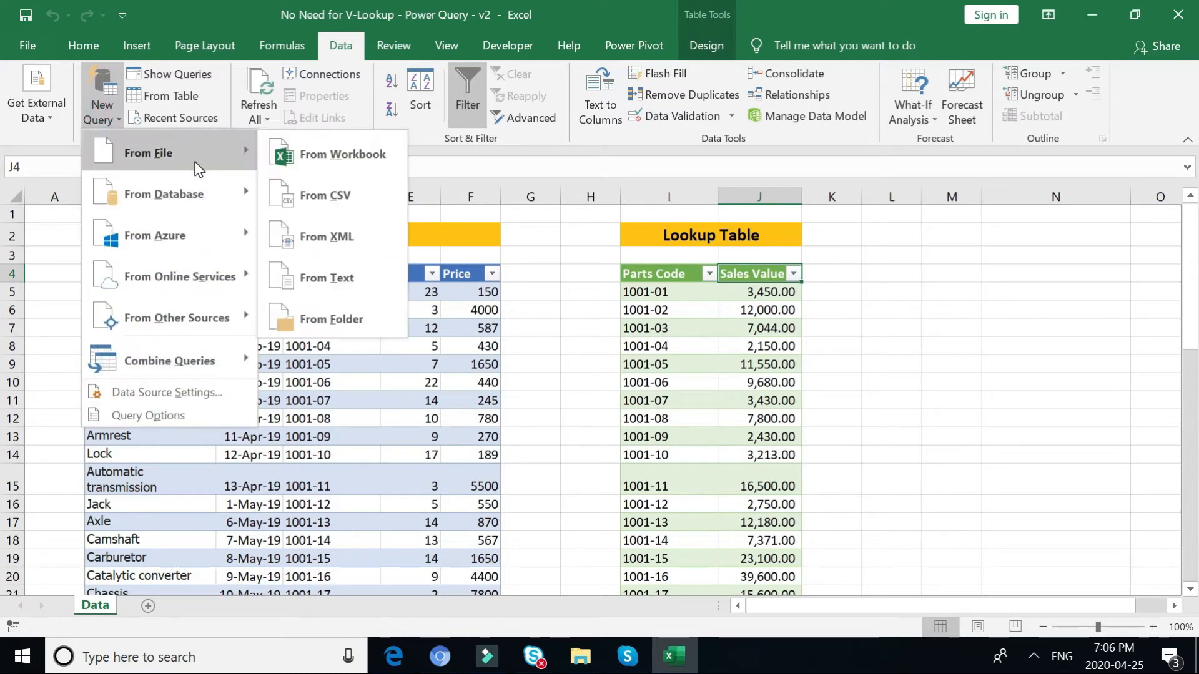
pyautogui.click(311, 153)
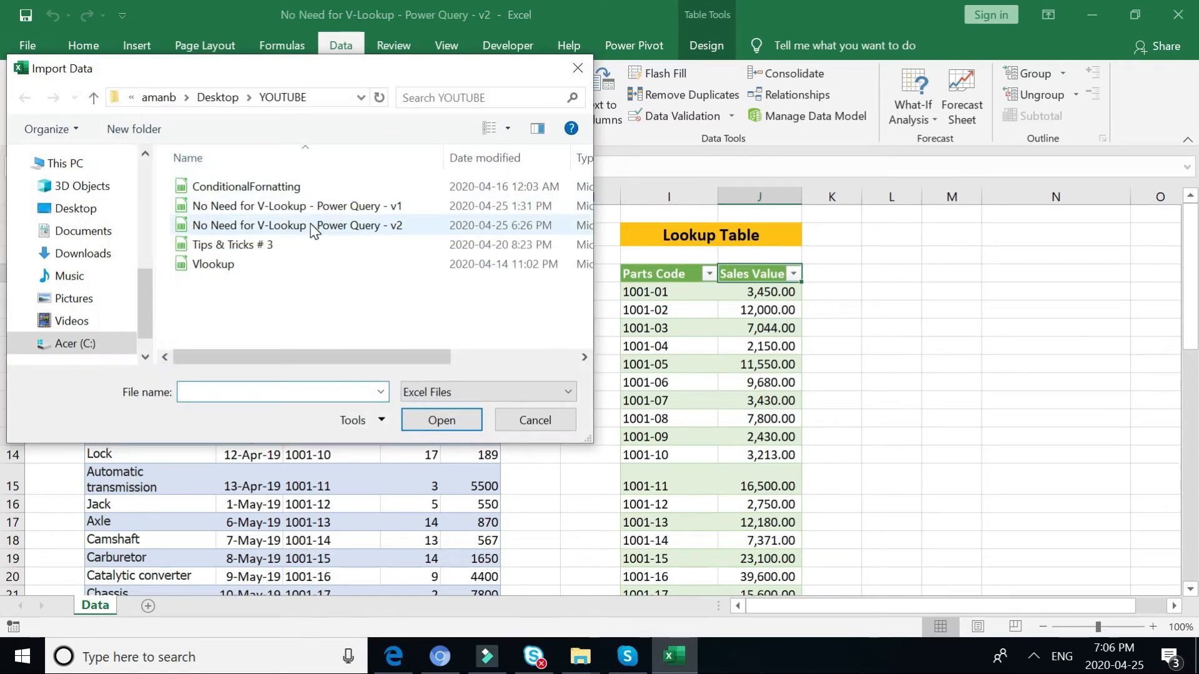
pyautogui.doubleClick(311, 226)
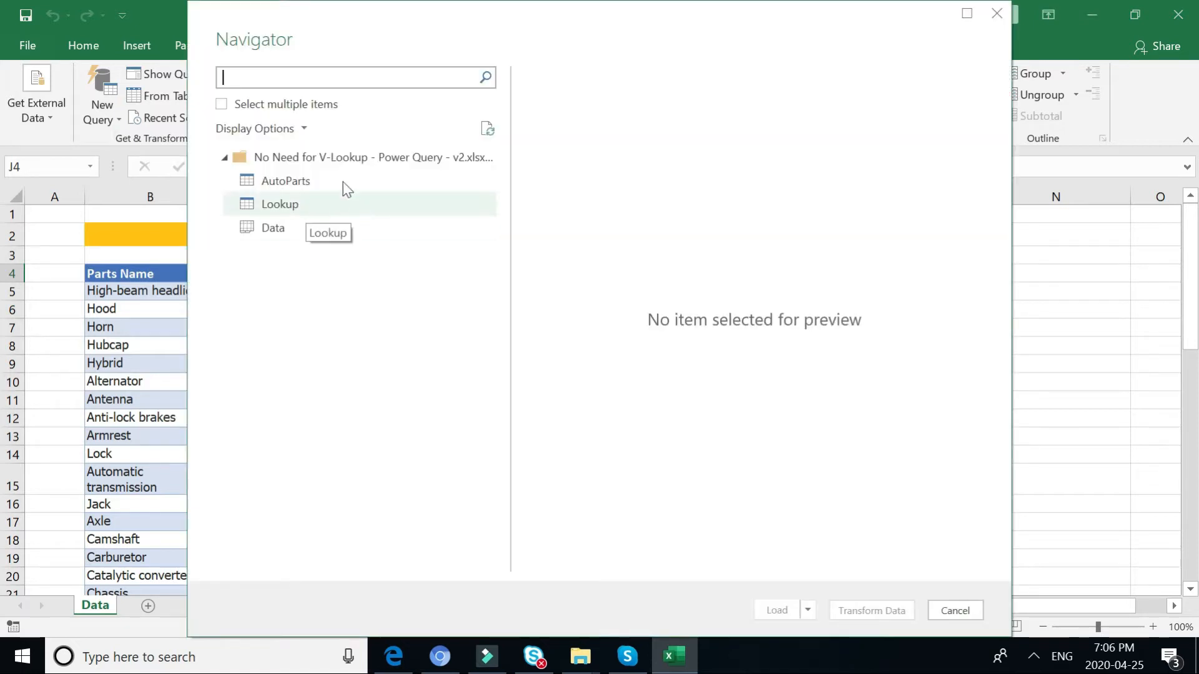
# Step: Enable multiple item selection, choose the AutoParts and Lookup tables, and open them for transformation in the Power Query Editor
pyautogui.click(223, 105)
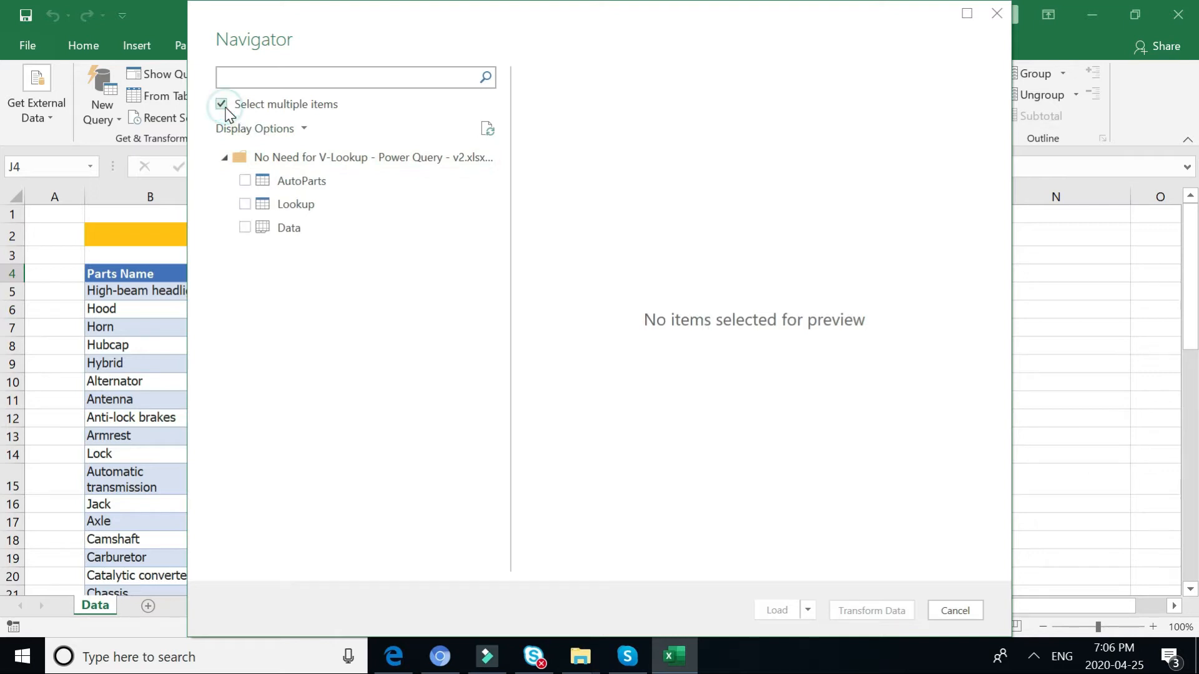
pyautogui.click(245, 181)
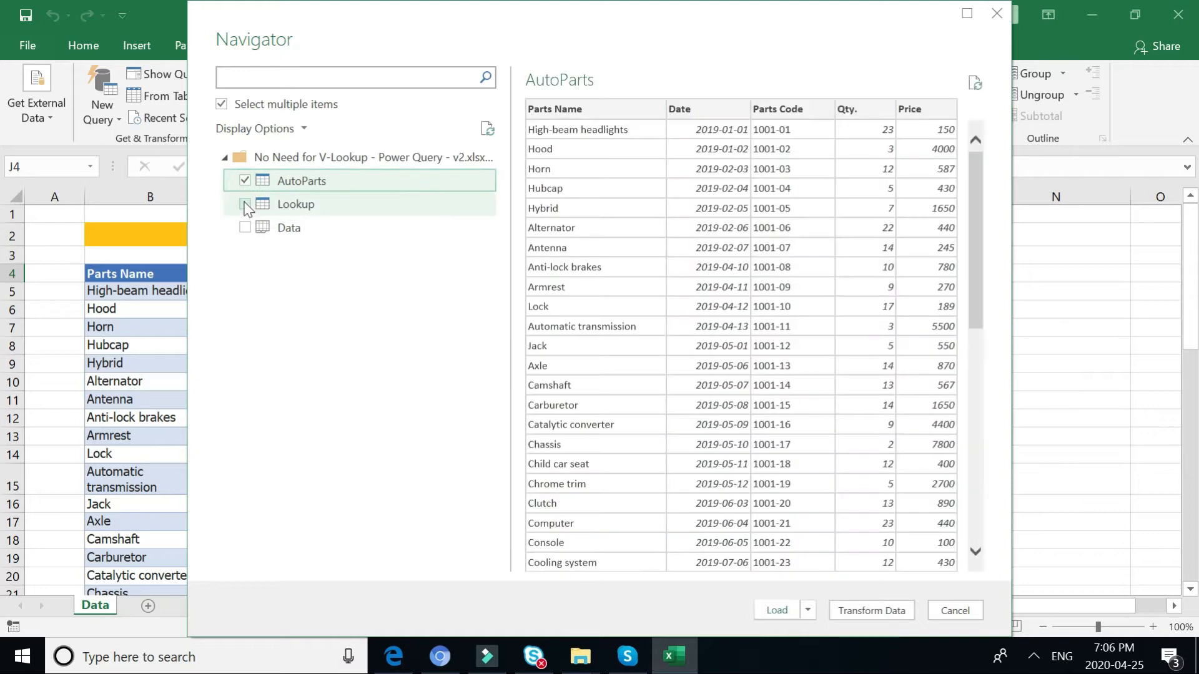
pyautogui.click(245, 205)
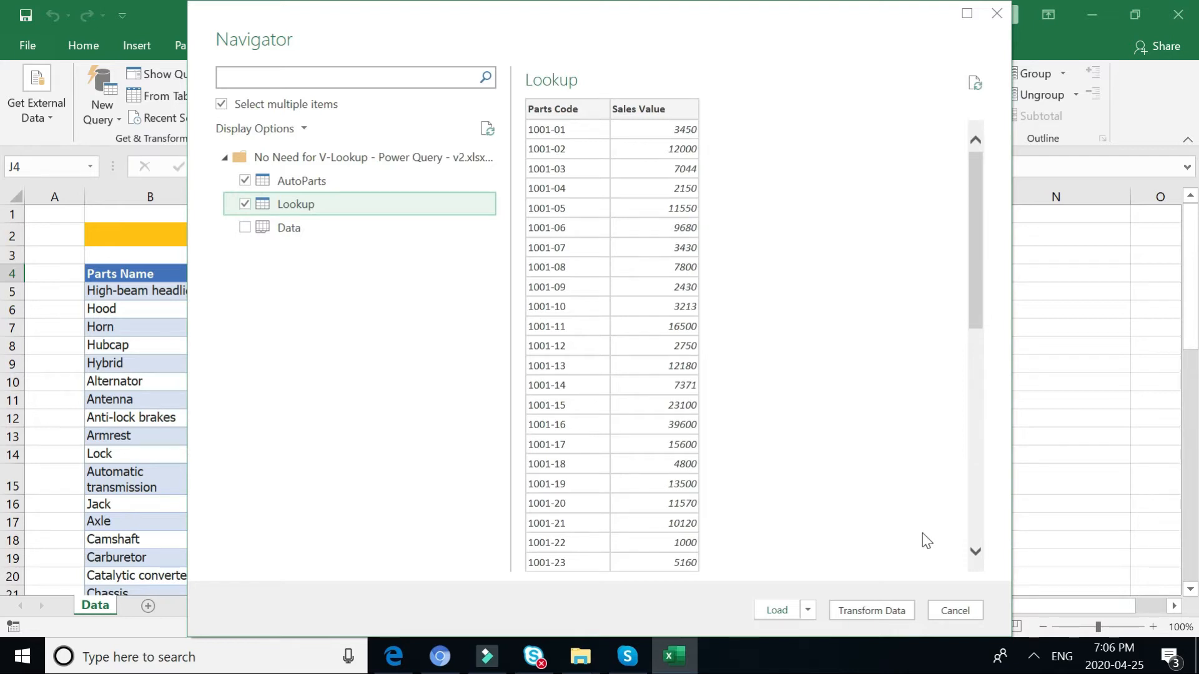
pyautogui.click(881, 615)
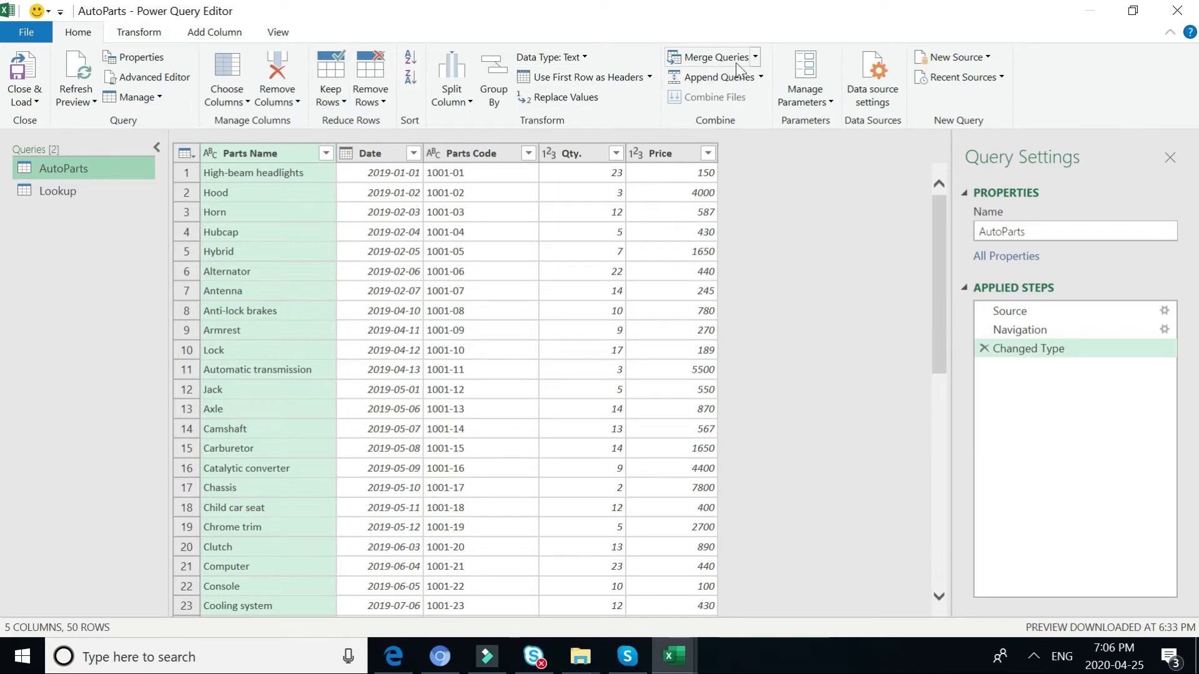
# Step: Set up a merge as a new query with AutoParts as the first table and Lookup as the second
pyautogui.click(755, 57)
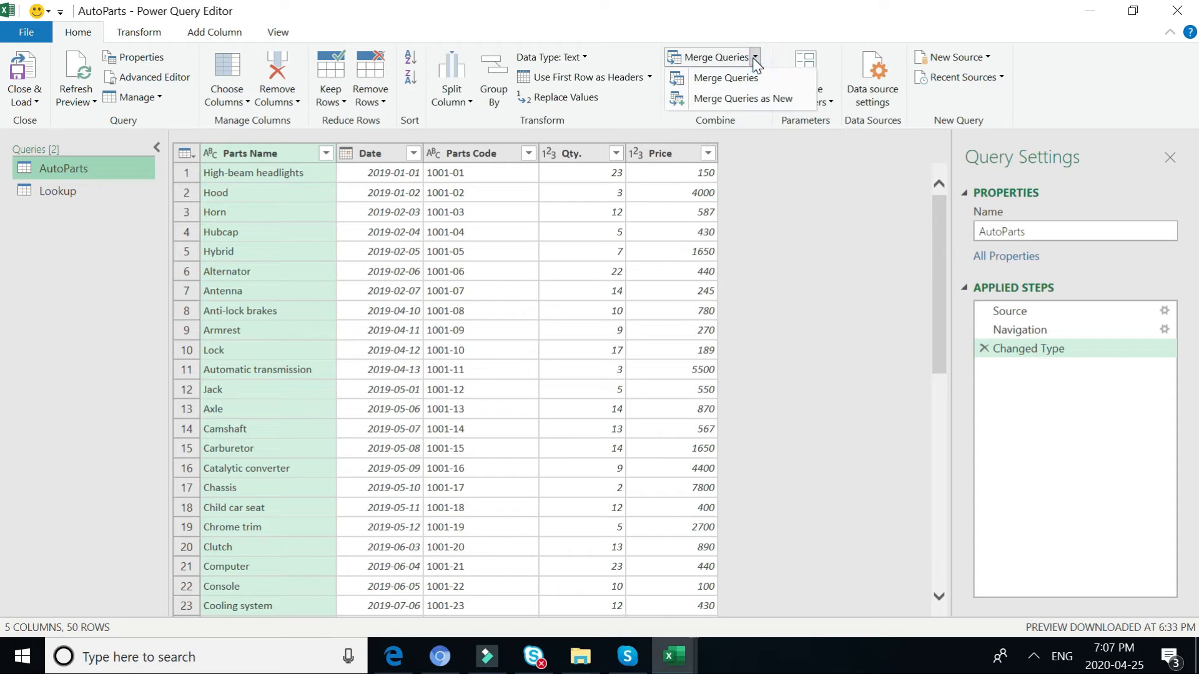
pyautogui.click(756, 98)
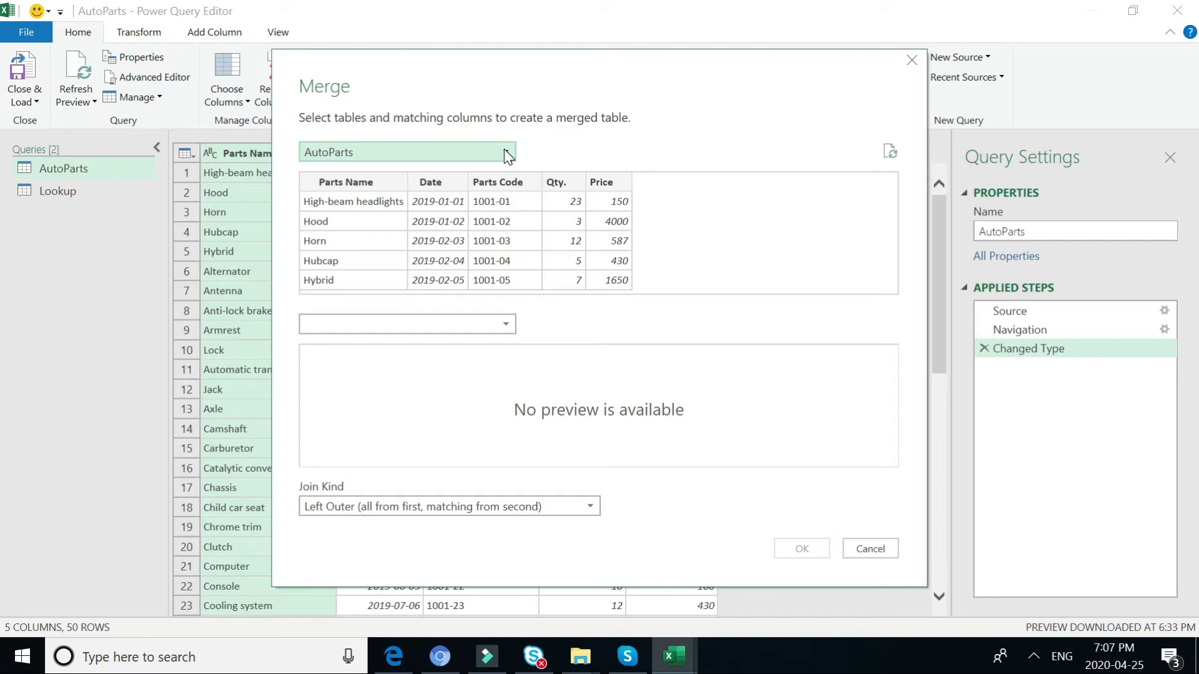
pyautogui.click(503, 324)
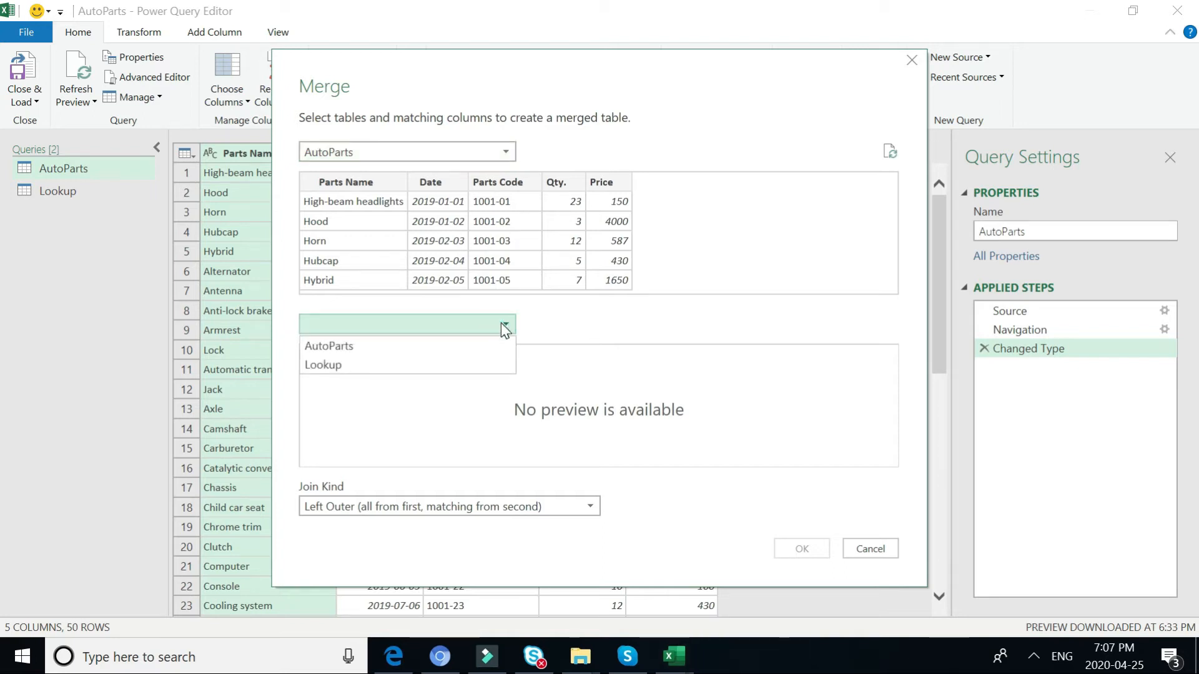
pyautogui.click(472, 365)
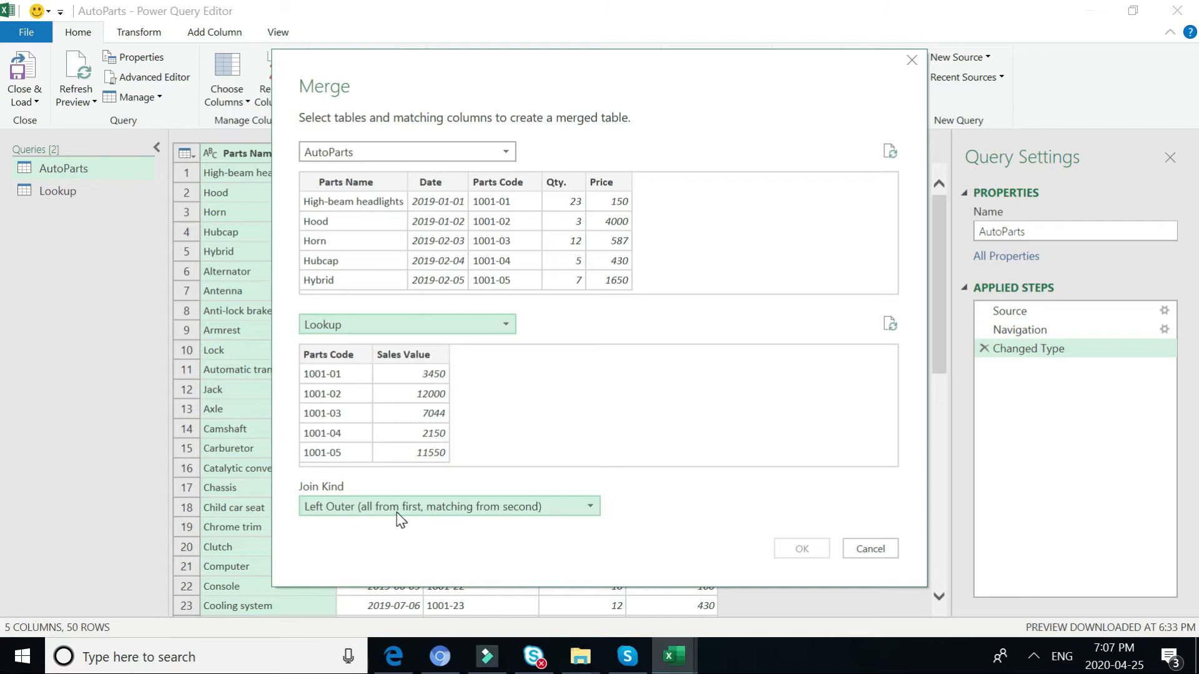
# Step: Complete the merge with a Left Outer join, matching the Parts Code columns of both tables
pyautogui.click(586, 507)
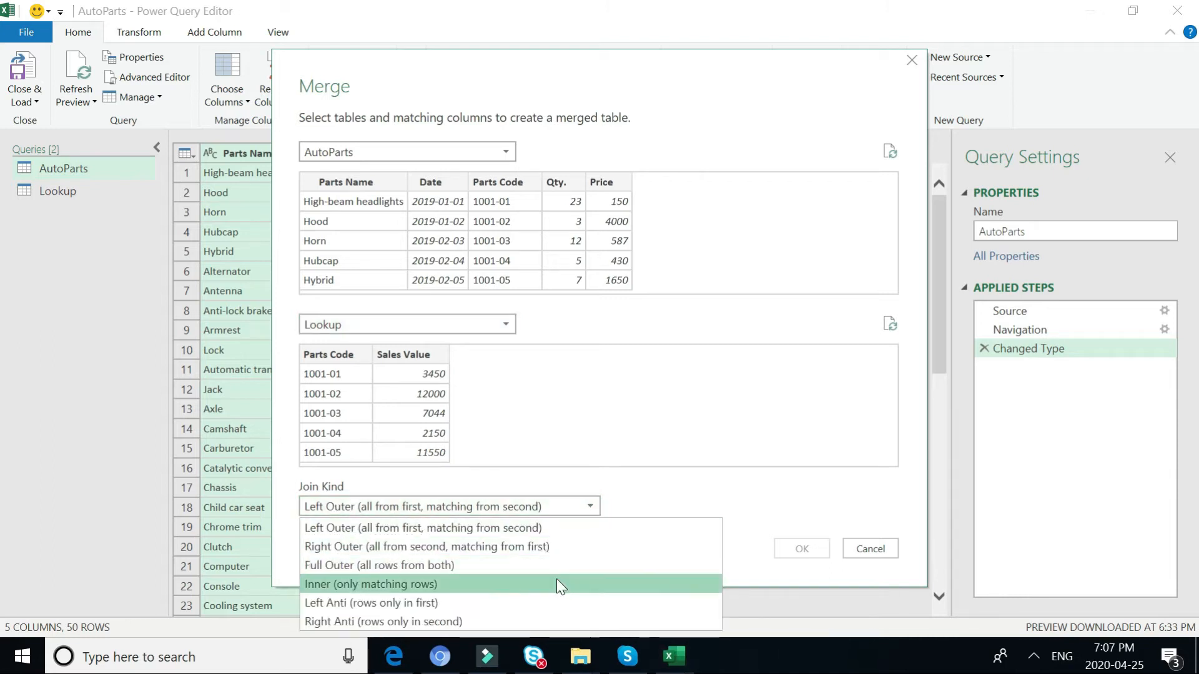
pyautogui.click(546, 534)
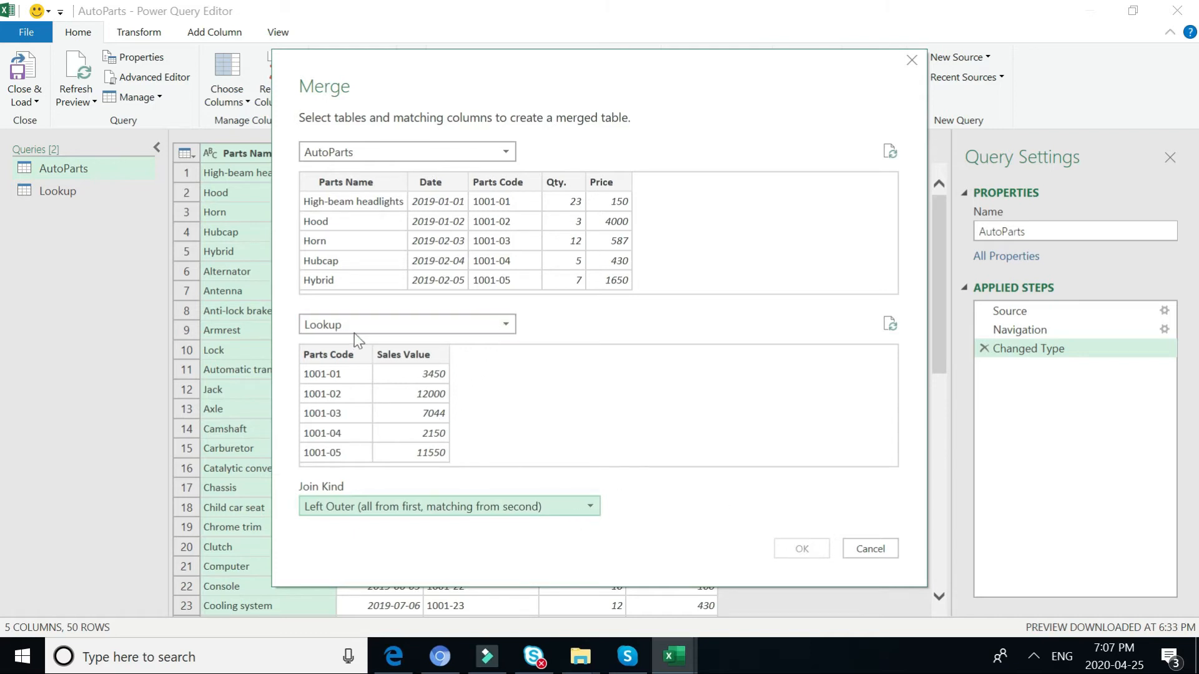
pyautogui.click(497, 183)
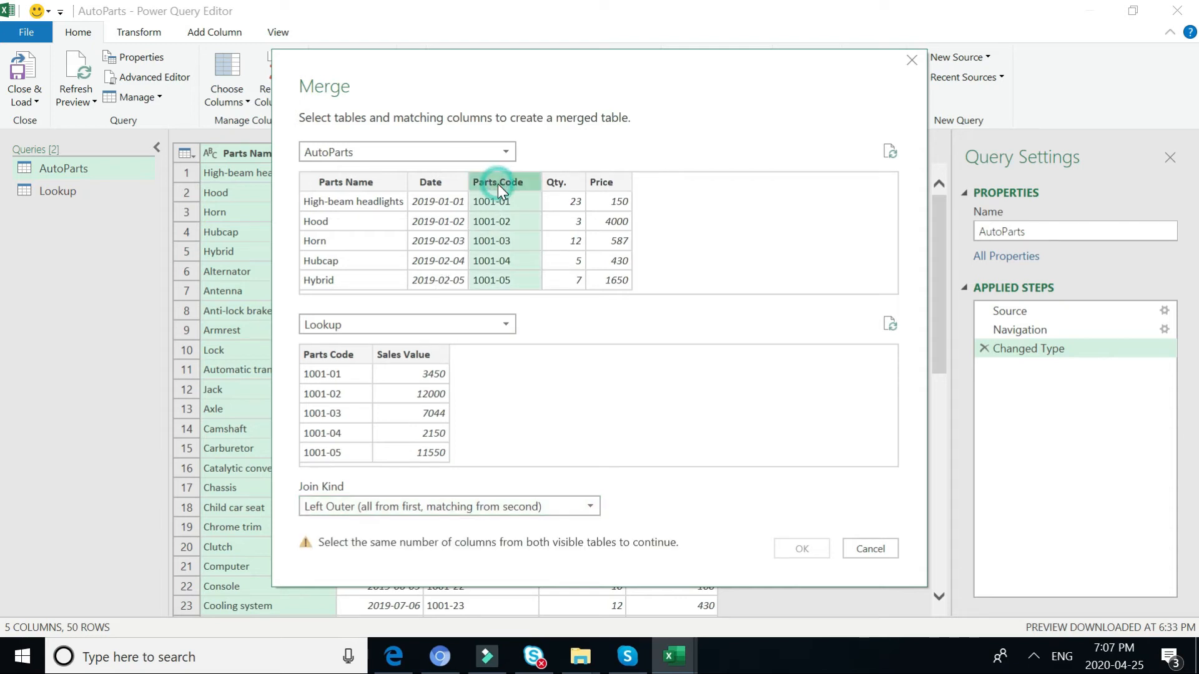
pyautogui.click(344, 356)
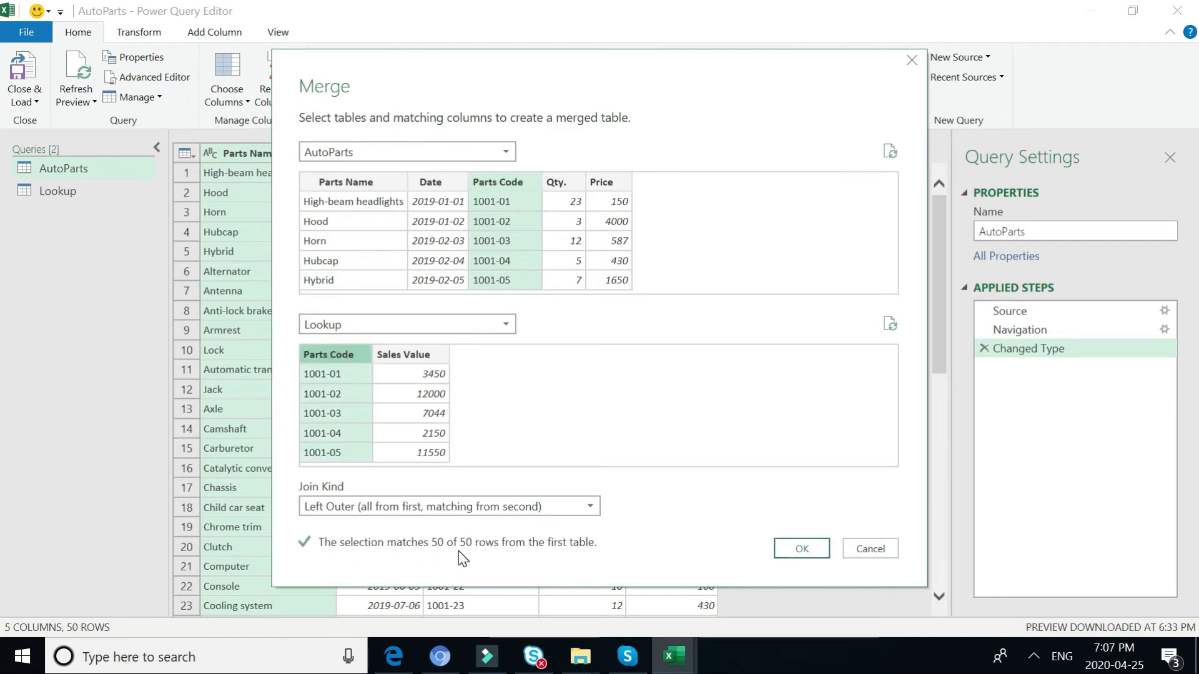
pyautogui.click(791, 553)
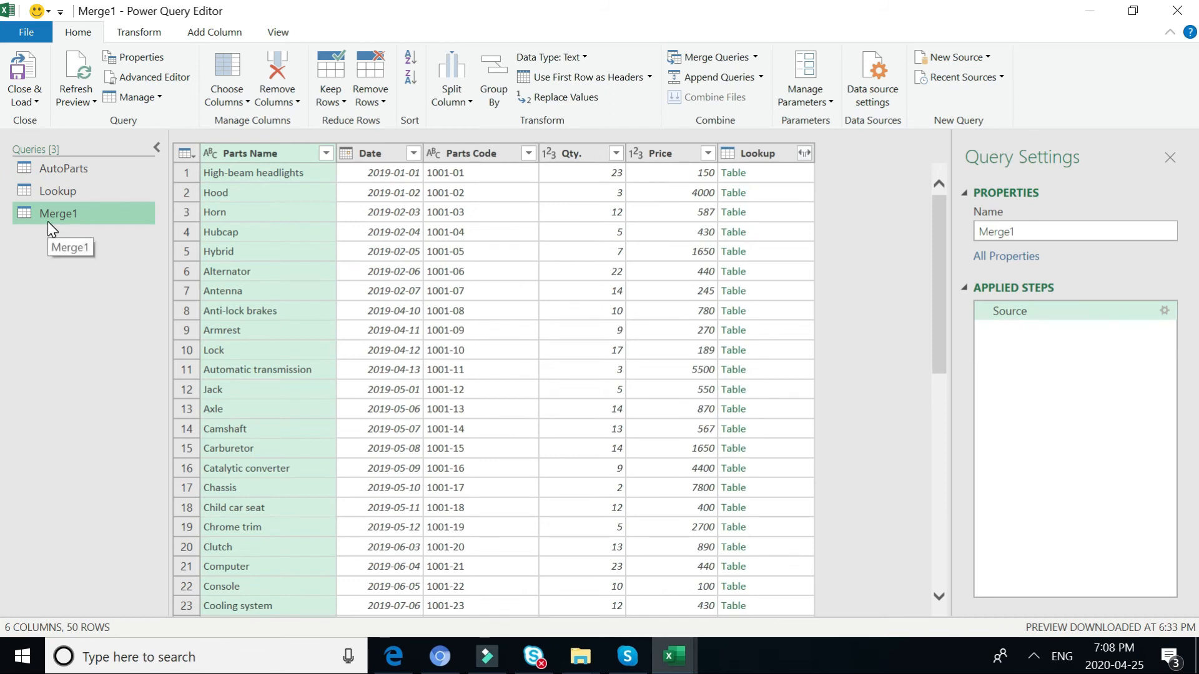
# Step: Expand the merged Lookup column to only Sales Value, without the original column name as prefix
pyautogui.click(804, 154)
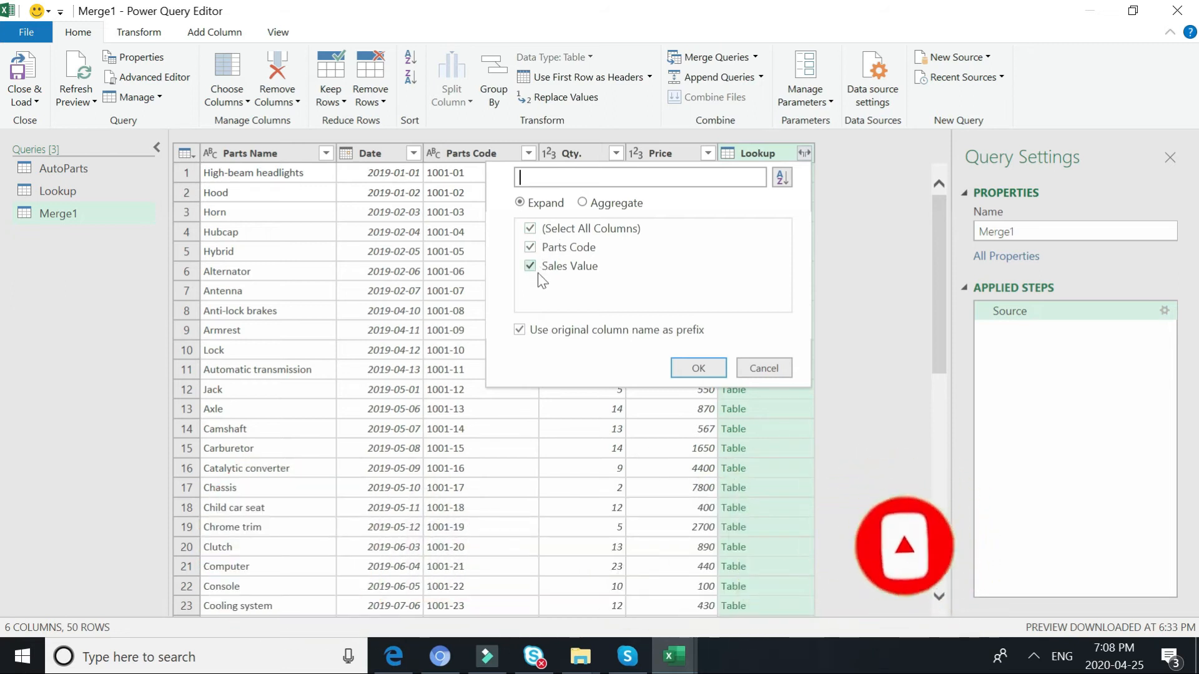
pyautogui.click(531, 229)
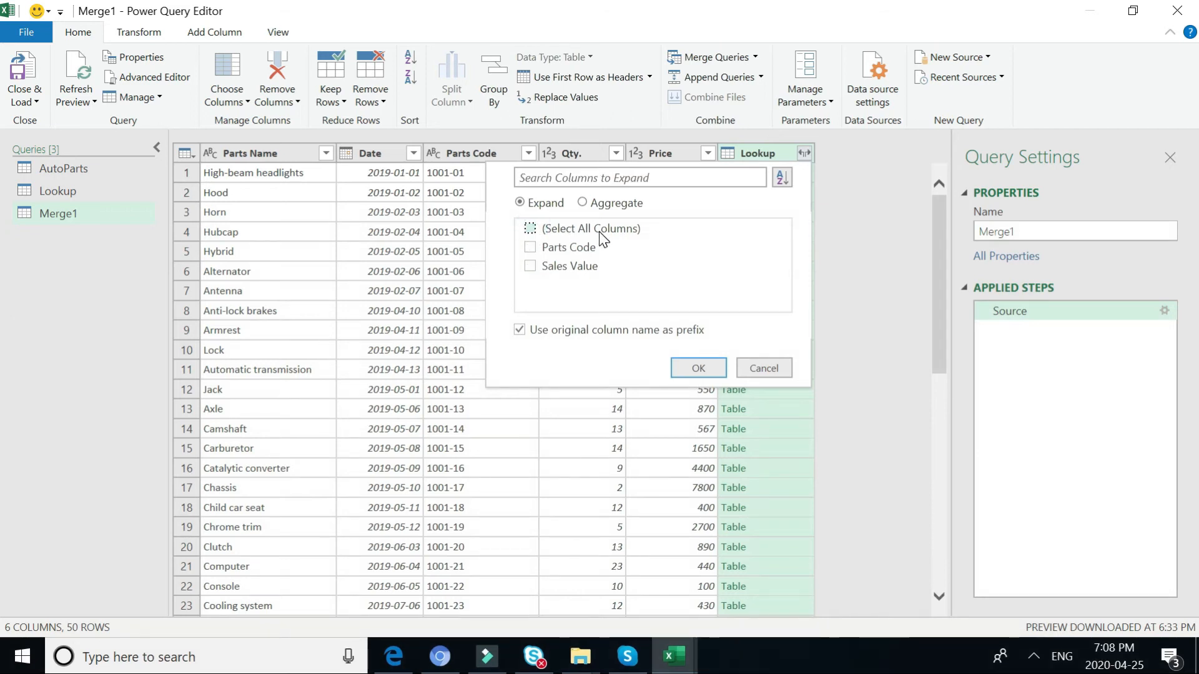
pyautogui.click(531, 268)
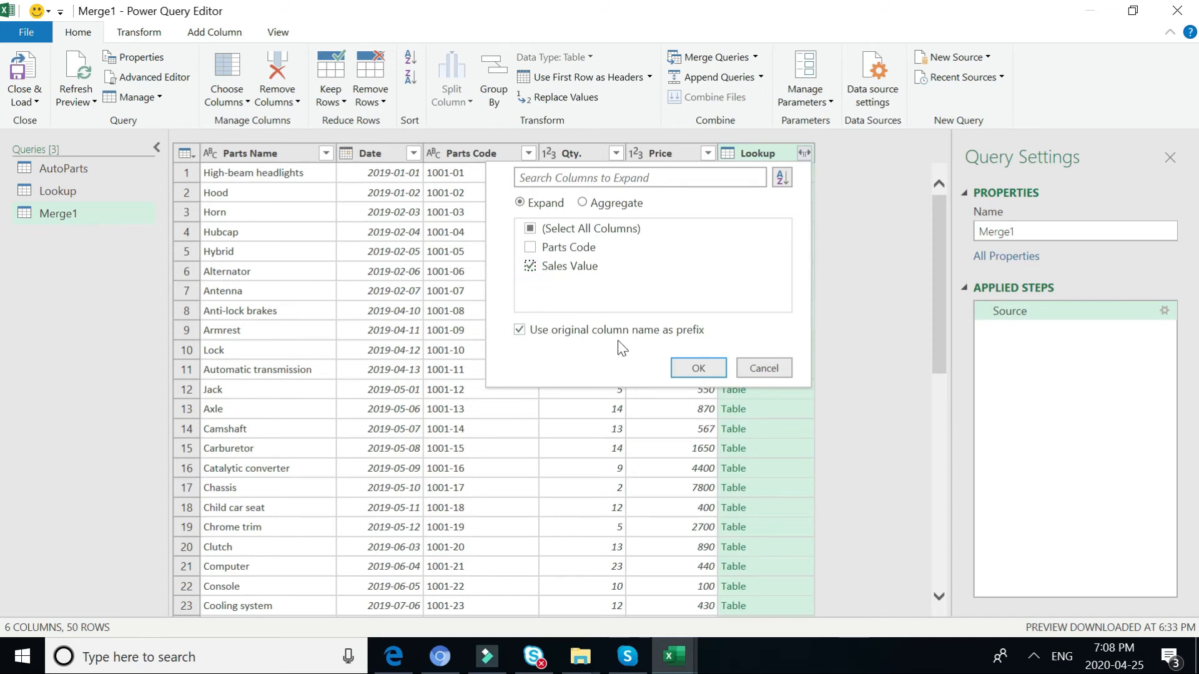
pyautogui.click(521, 330)
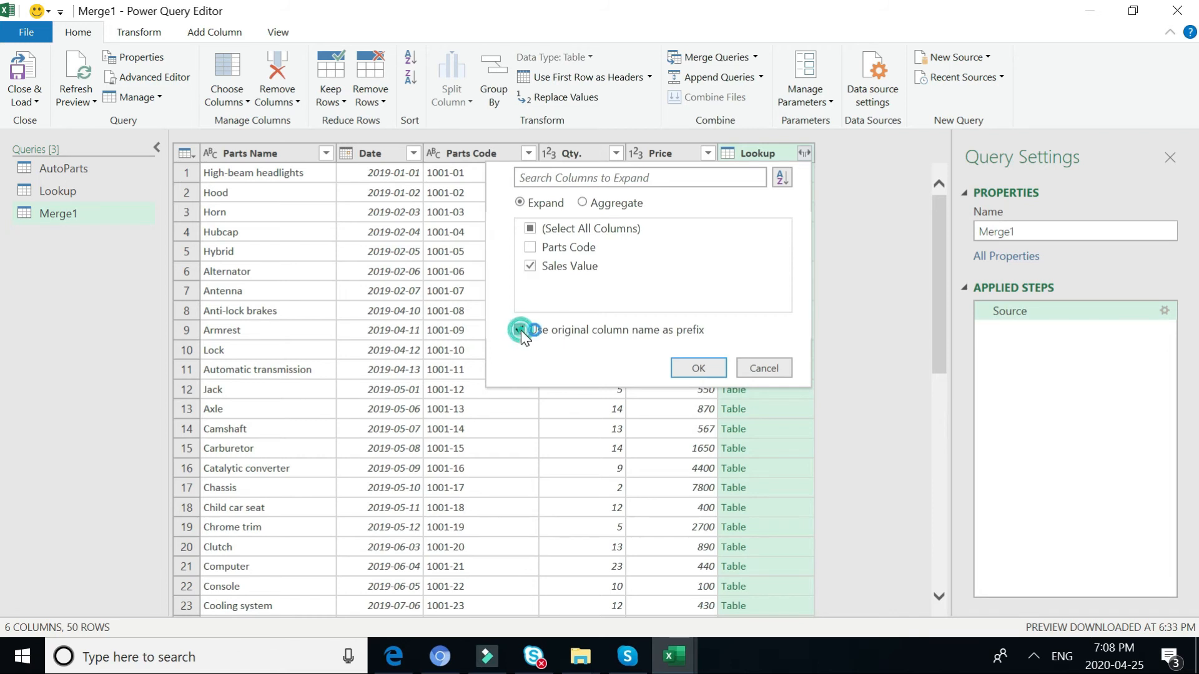
pyautogui.click(699, 369)
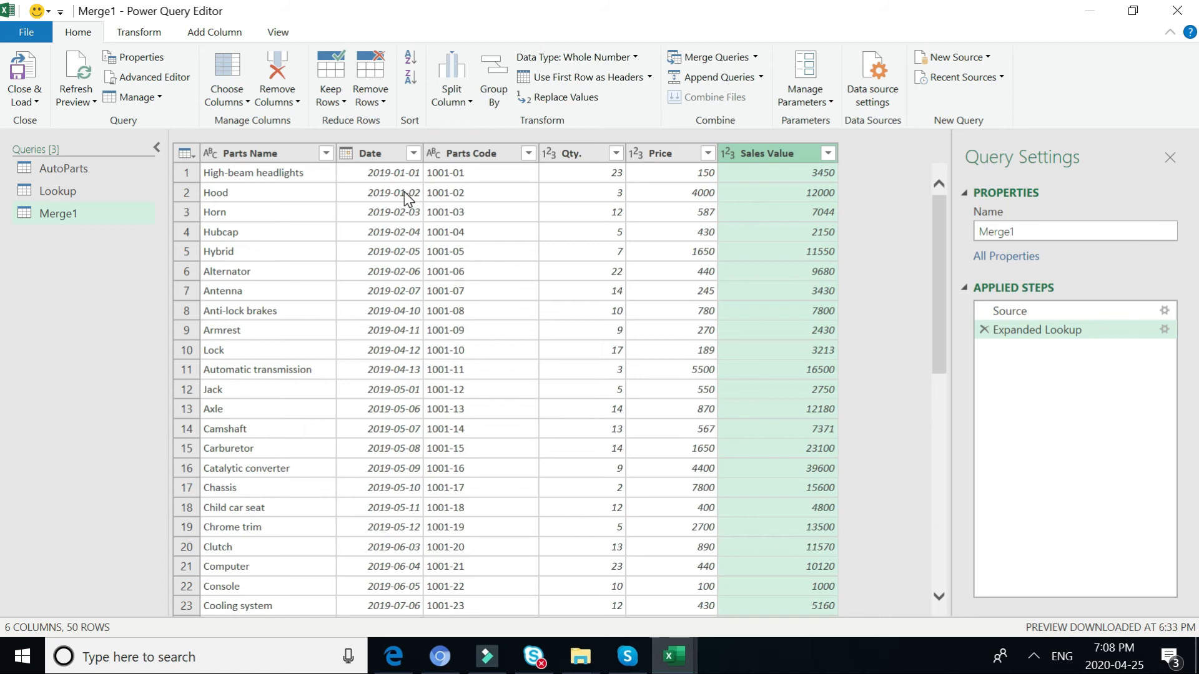
# Step: Close the Power Query Editor, load the queries into the workbook, and view the resulting Lookup and merged tables in Sheet2 and Sheet3
pyautogui.click(33, 105)
pyautogui.click(59, 125)
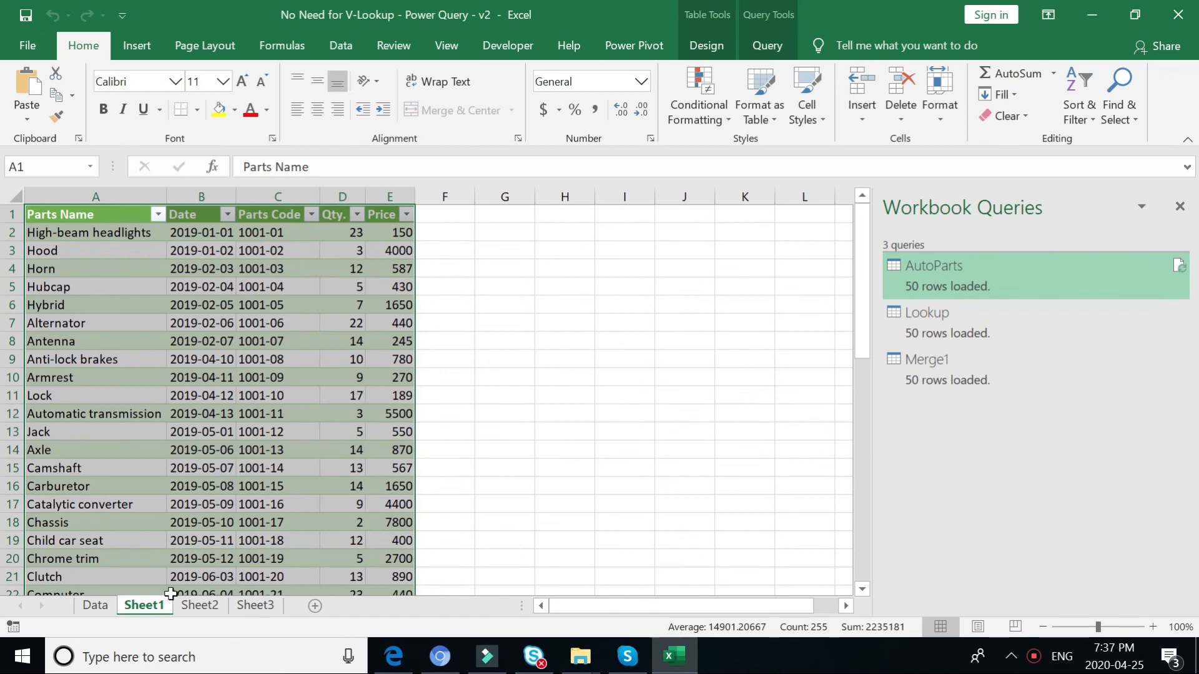
pyautogui.click(197, 605)
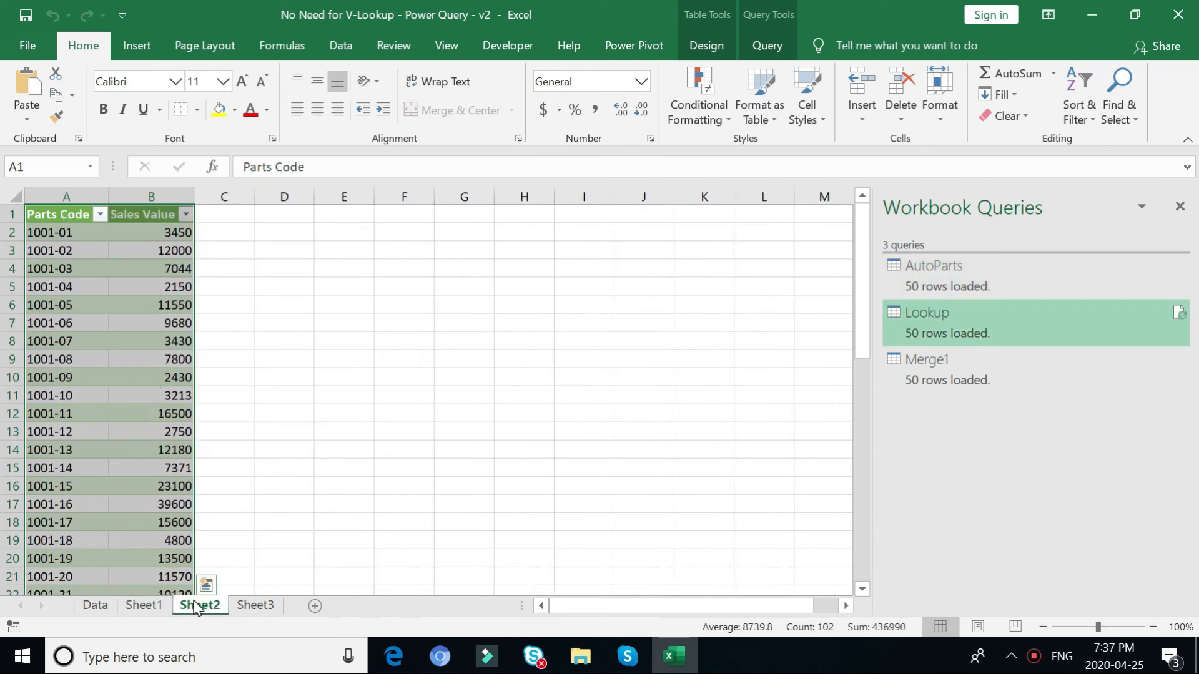
pyautogui.click(255, 607)
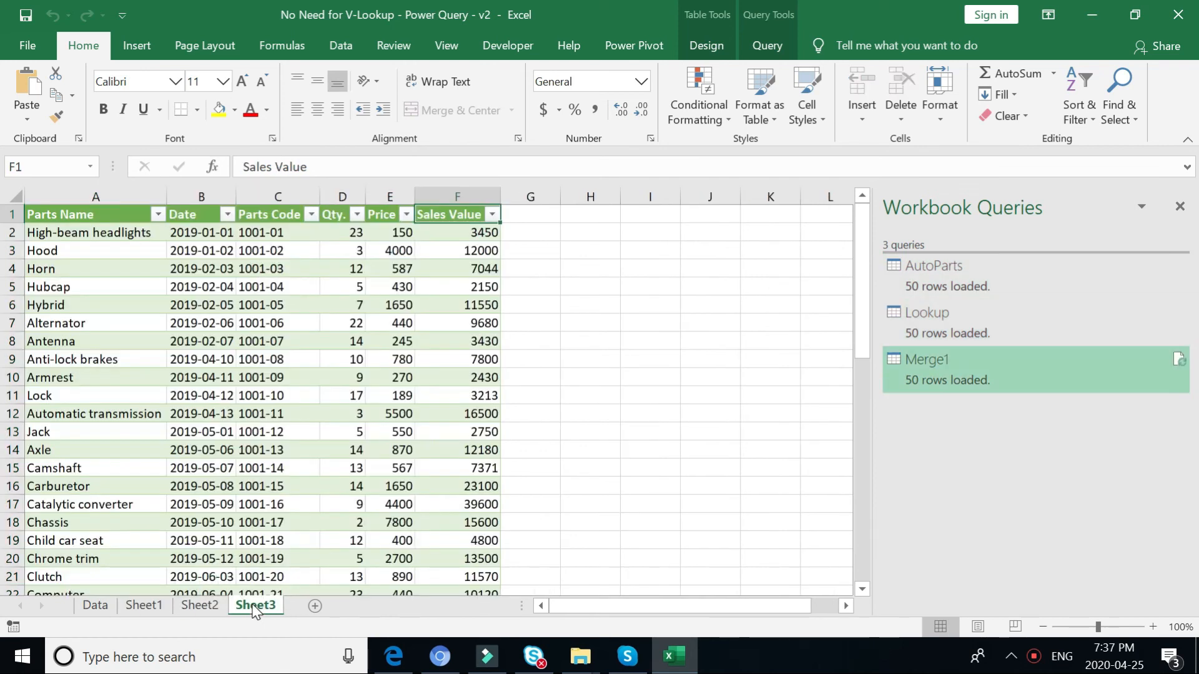